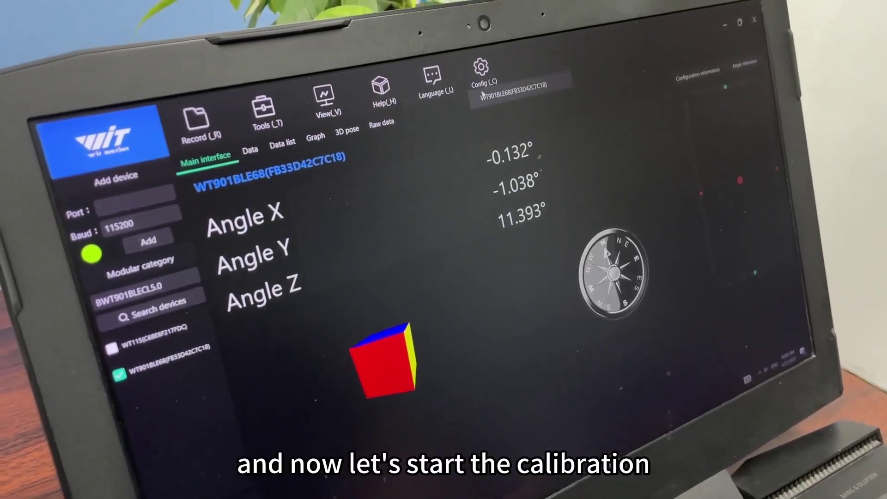
Open Sensor Configuration for the WT901BLE68 sensor from the Config button.
{"action": "left_click", "coordinate": [472, 59]}
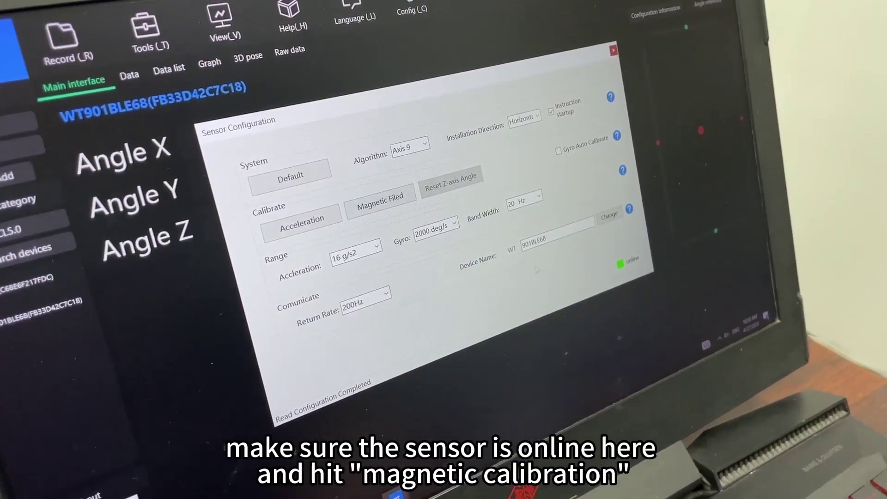
{"action": "left_click", "coordinate": [389, 215]}
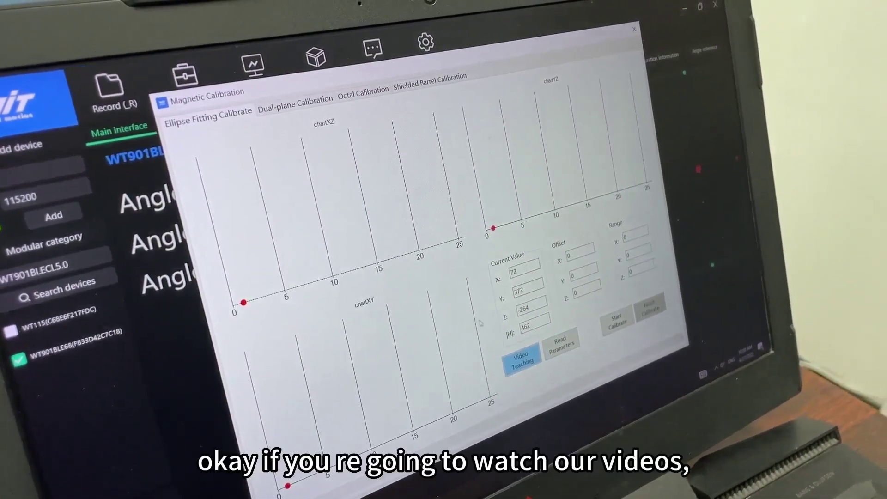
{"action": "left_click", "coordinate": [517, 365]}
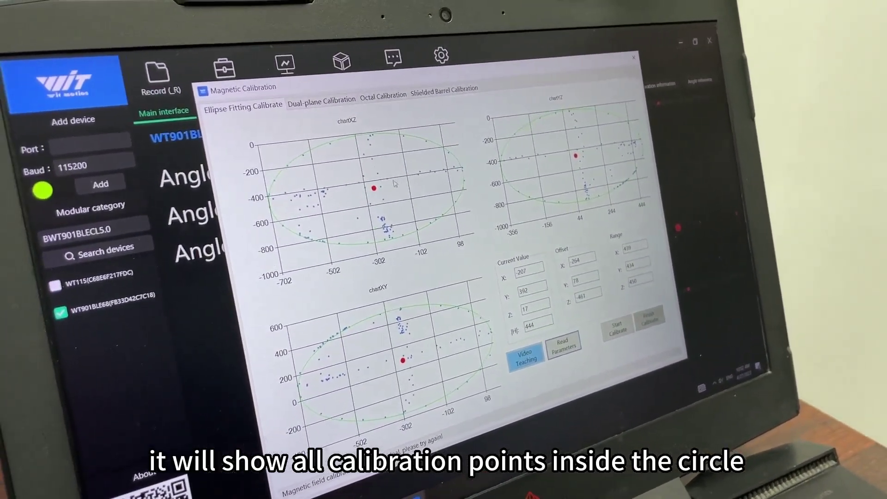
{"action": "left_click", "coordinate": [617, 62]}
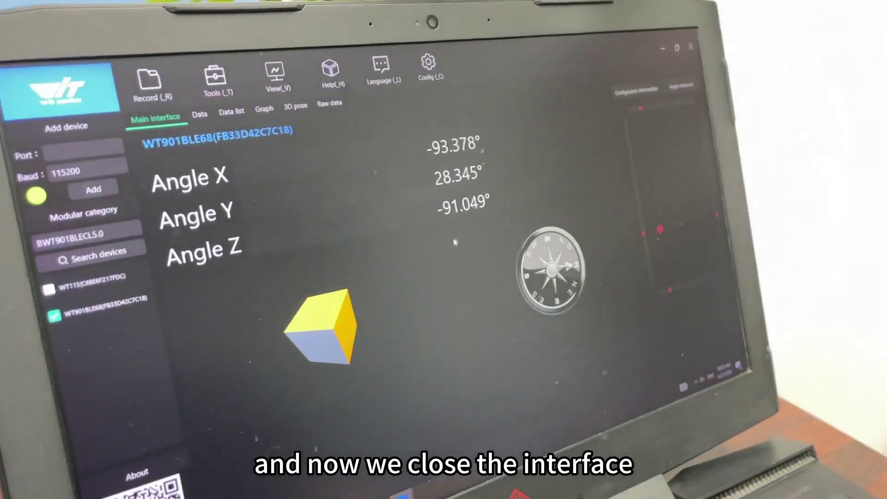